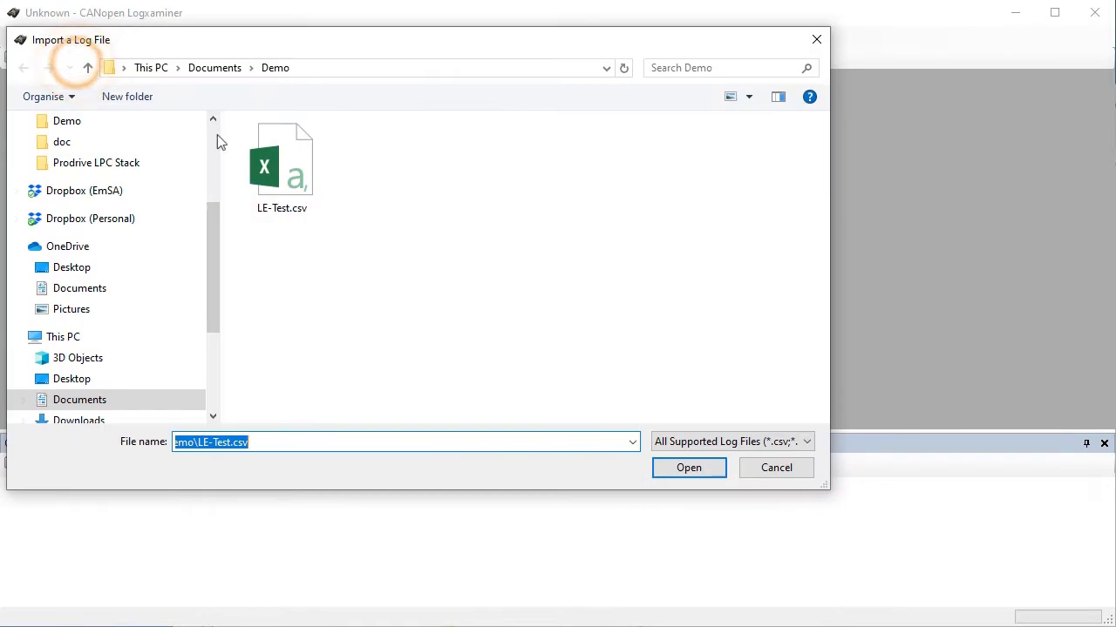
Step: Import the LE-Test.csv log file and enable custom monitoring values in the project settings
double_click(271, 167)
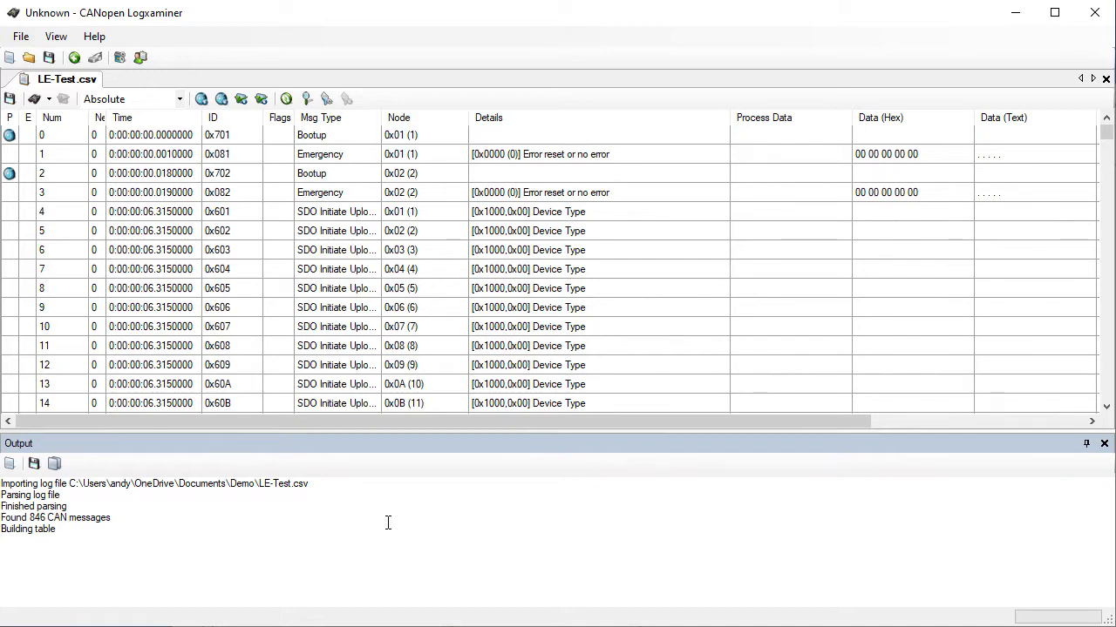
click(121, 57)
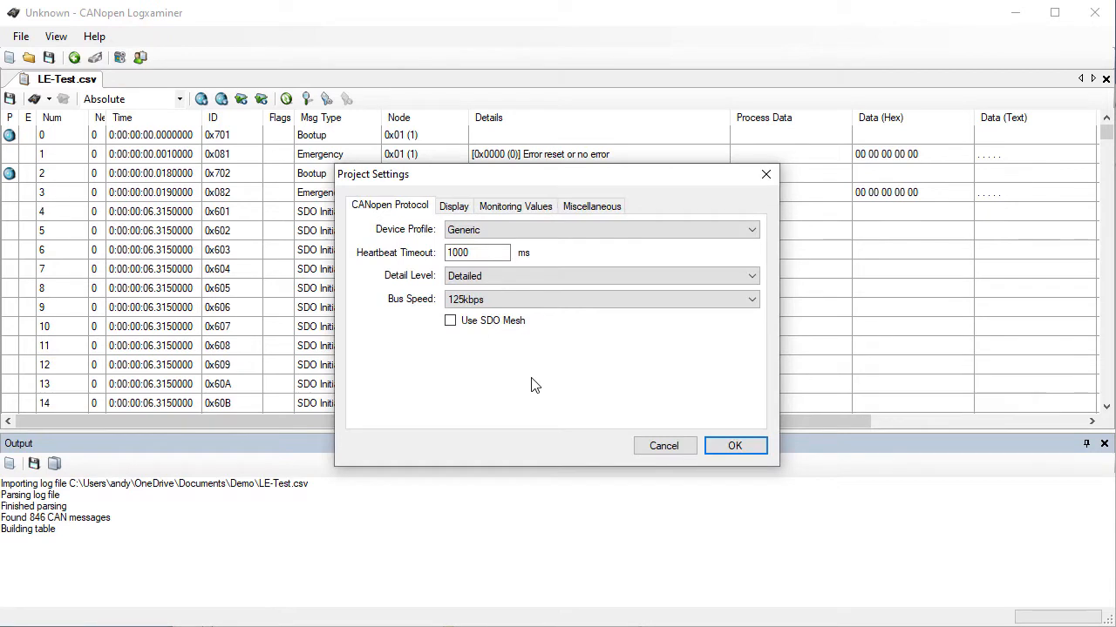
click(516, 206)
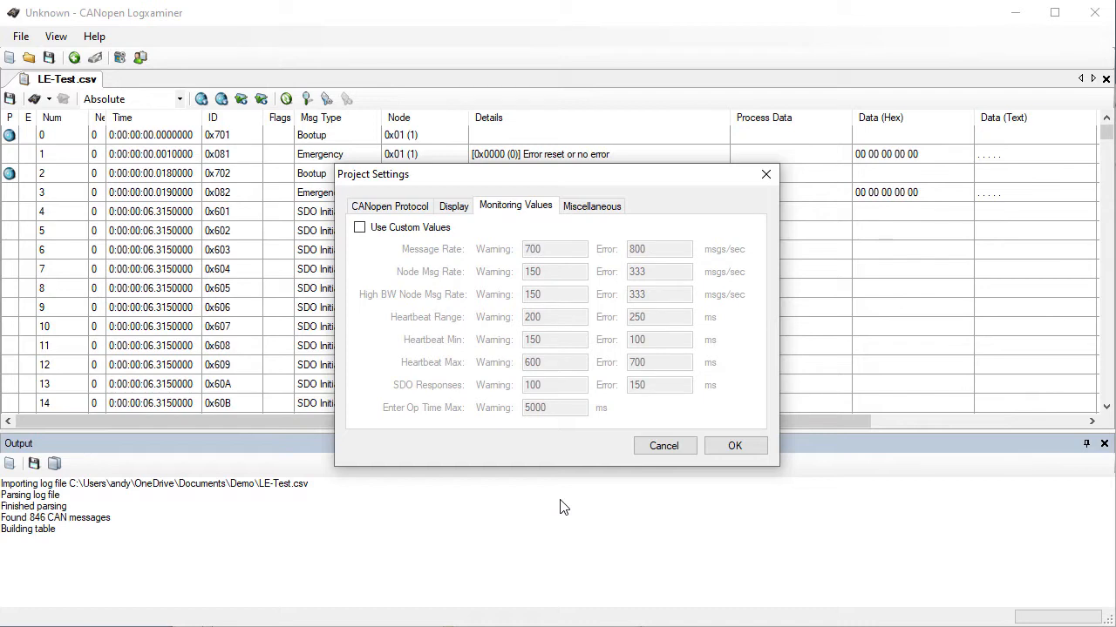
click(359, 227)
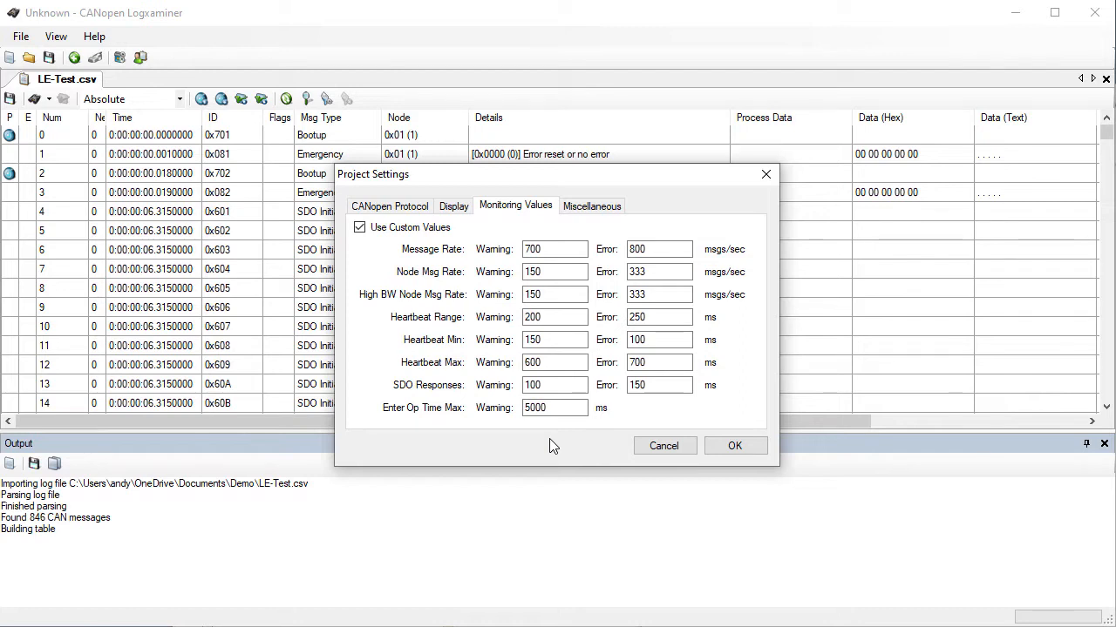
Step: Set the node message rate to warning 90 and error 95 msgs/sec, and the heartbeat range to warning 100 and error 200 ms
double_click(553, 273)
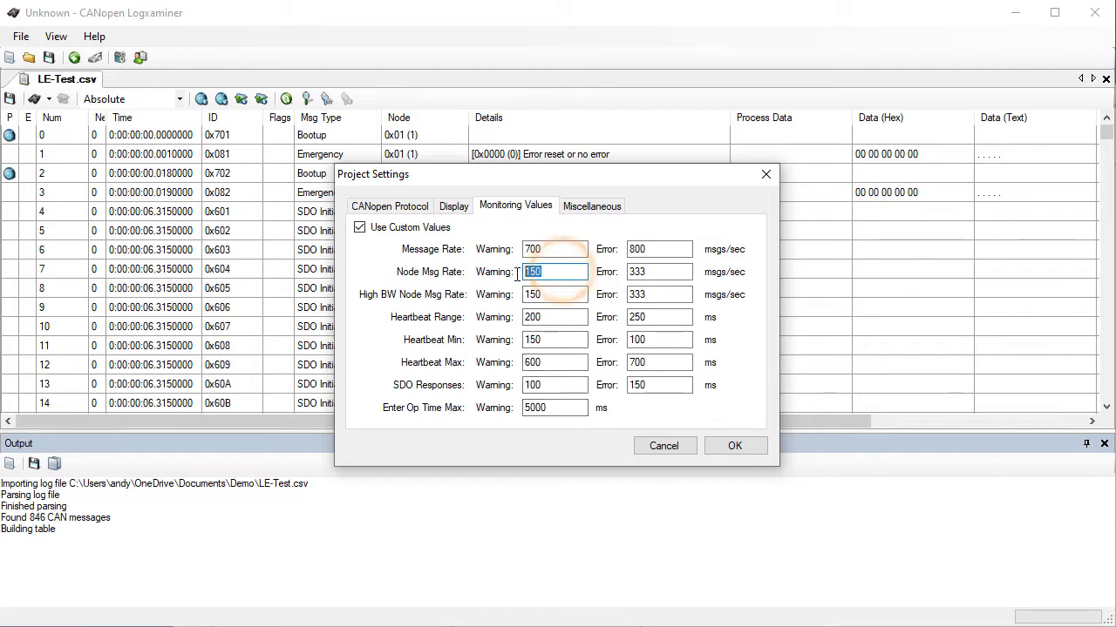
text(90)
key(Tab)
text(95)
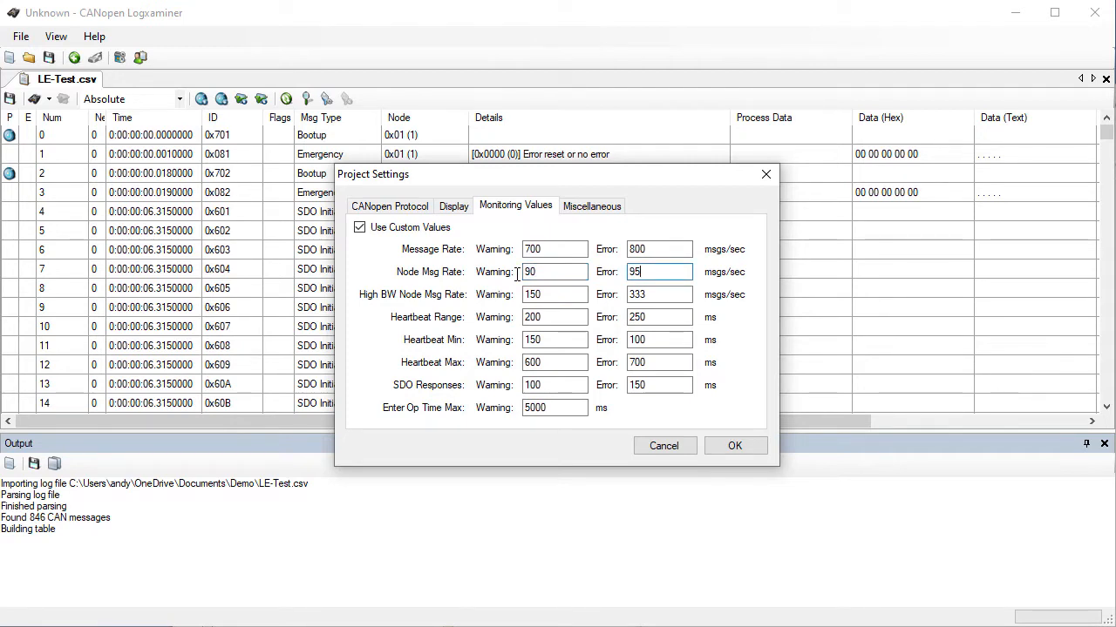
drag(550, 317, 525, 318)
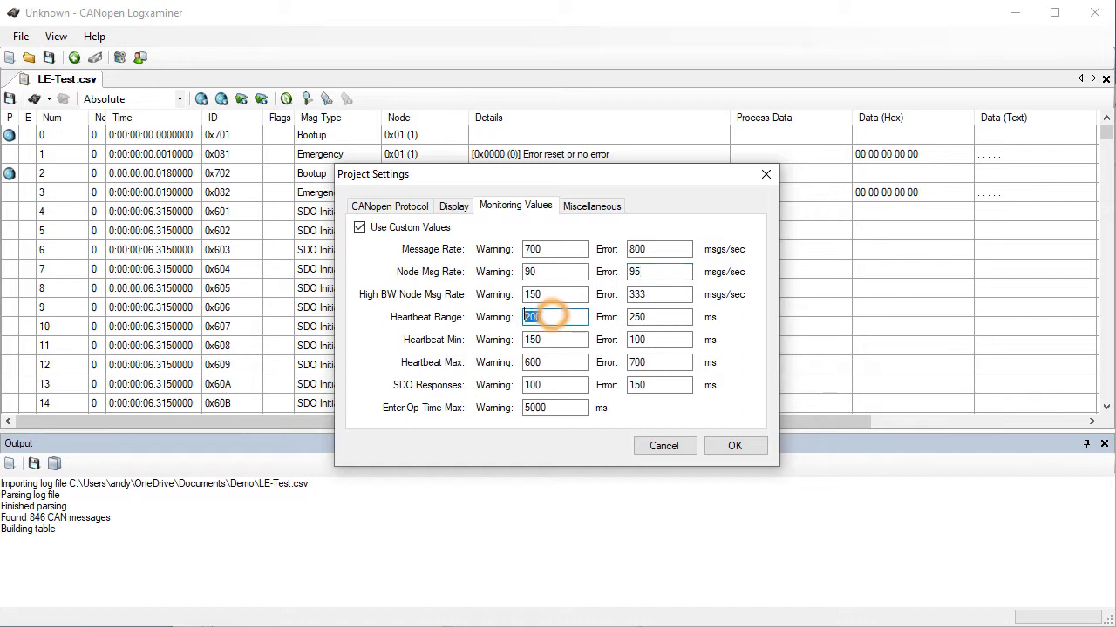
text(100)
key(Tab)
text(200)
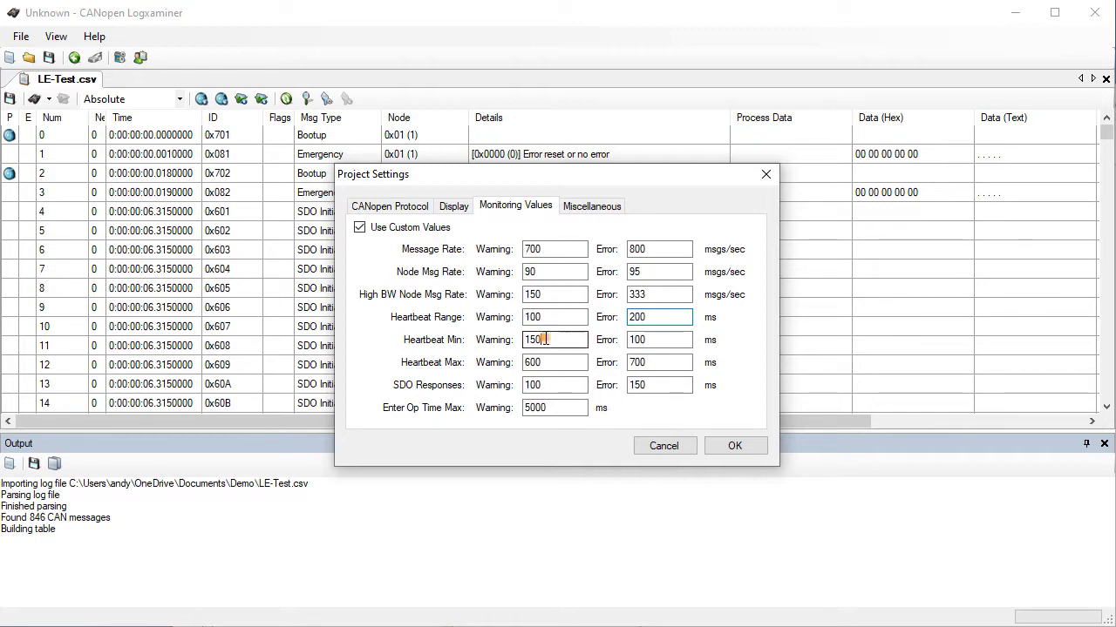
Step: Set the heartbeat minimum to warning 950 and error 900 ms, and the heartbeat maximum to warning 1050 and error 1100 ms
double_click(523, 340)
text(950)
key(Tab)
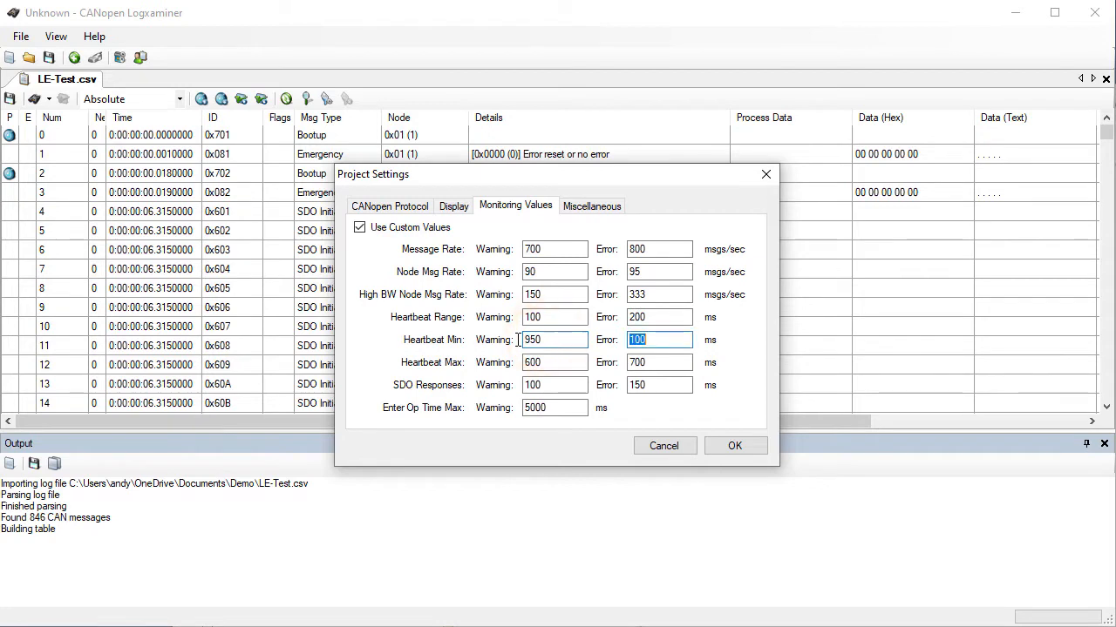
text(900)
double_click(545, 362)
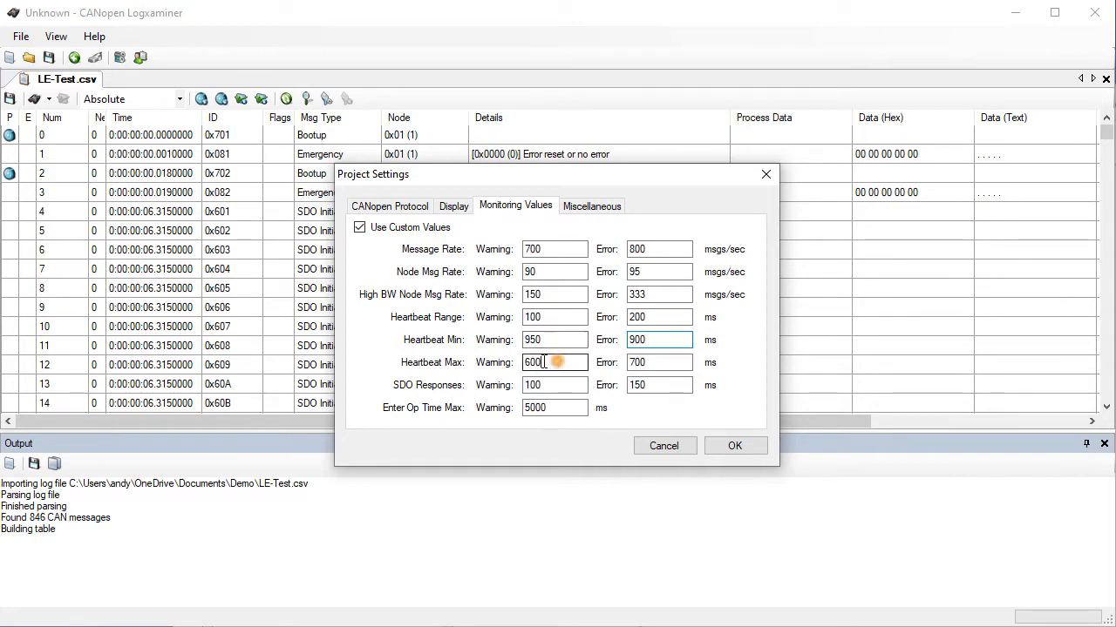
text(1050)
key(Tab)
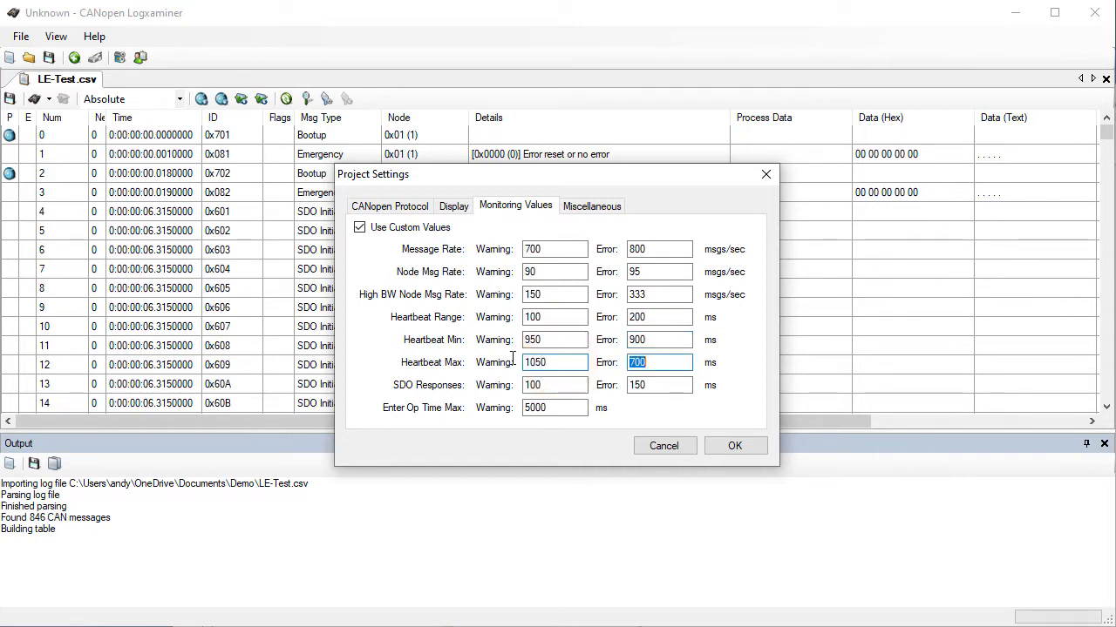
text(1100)
Step: Set the SDO response limits to warning 100 and error 150 ms, and apply the project settings
key(Tab)
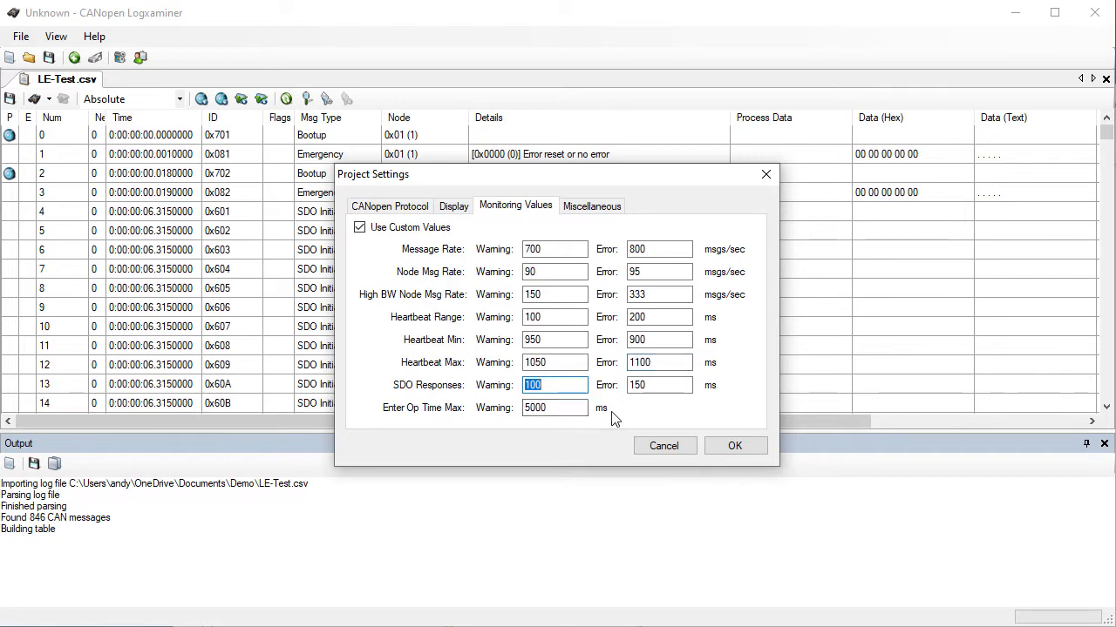
text(100)
key(Tab)
text(150)
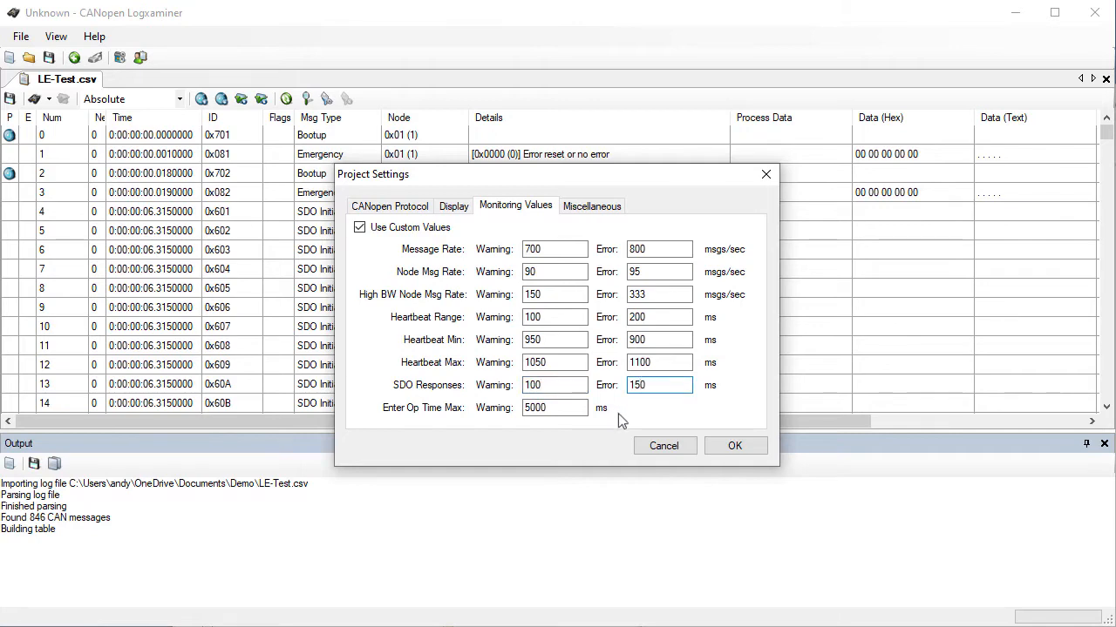
click(735, 445)
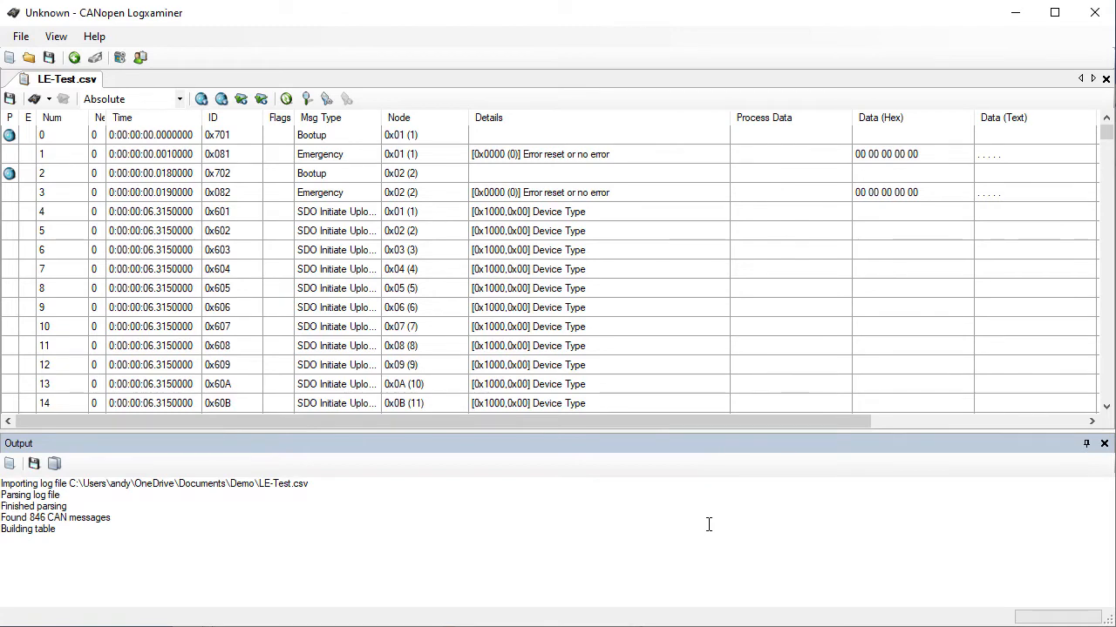
Step: Analyze the LE-Test.csv log and show its statistics in an enlarged area by shrinking the output pane
click(37, 101)
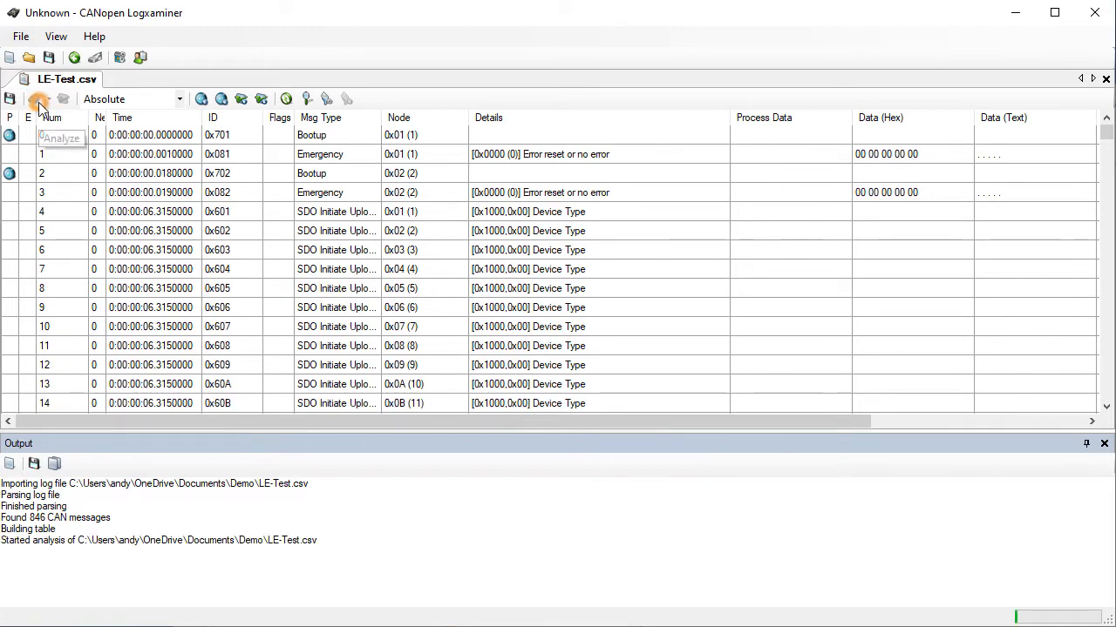
click(173, 80)
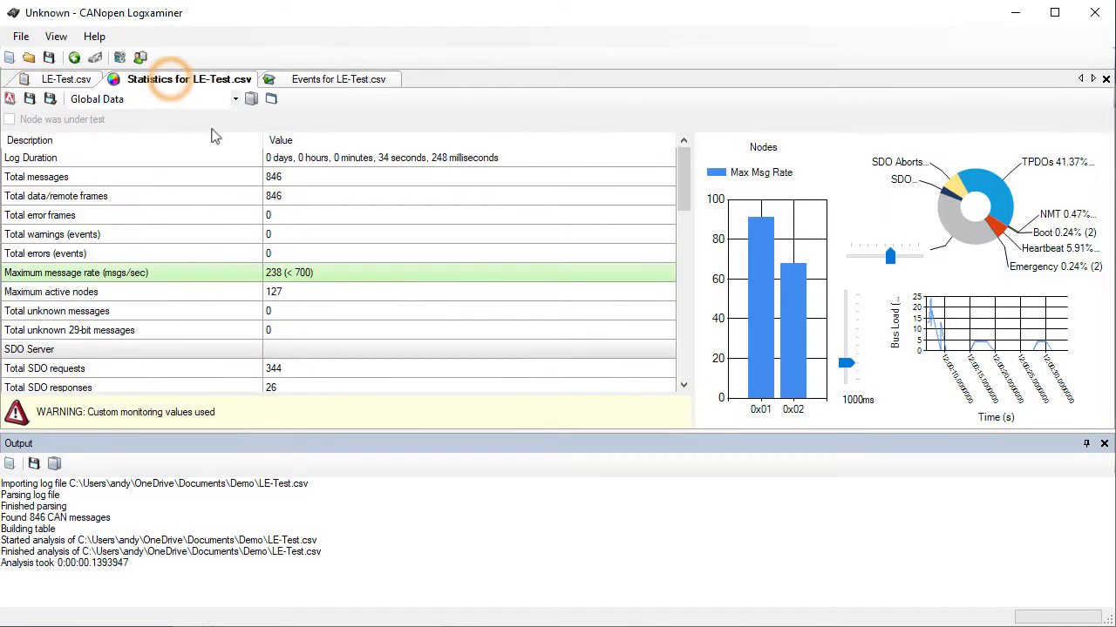
drag(523, 431, 536, 568)
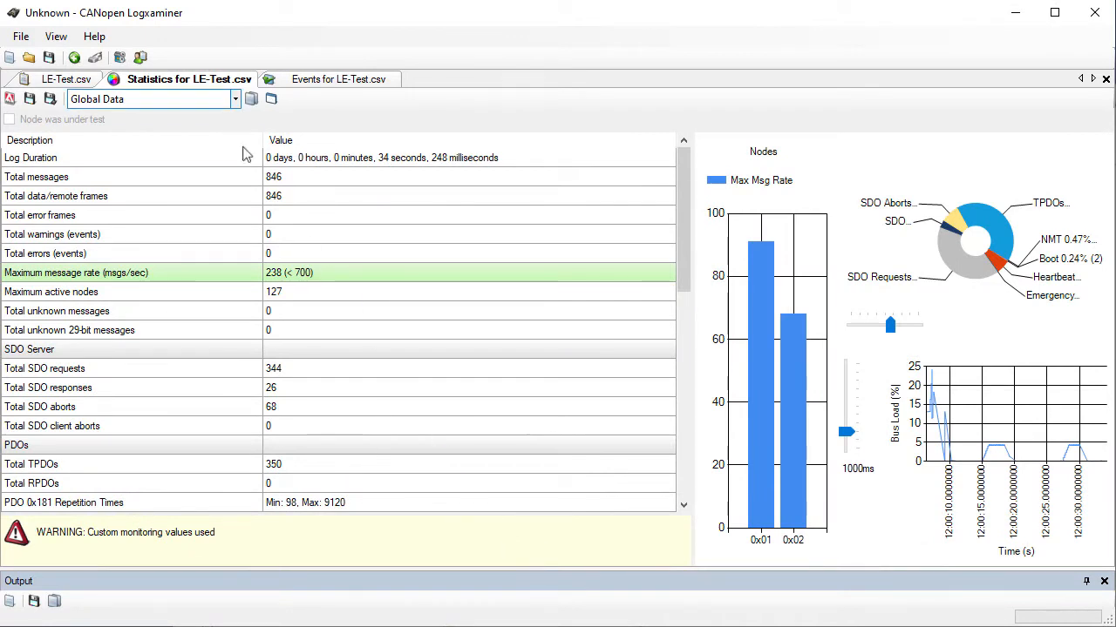
Step: Examine the statistics for node 0x01, including its message rate, SDO response times and heartbeat values
click(213, 99)
click(200, 129)
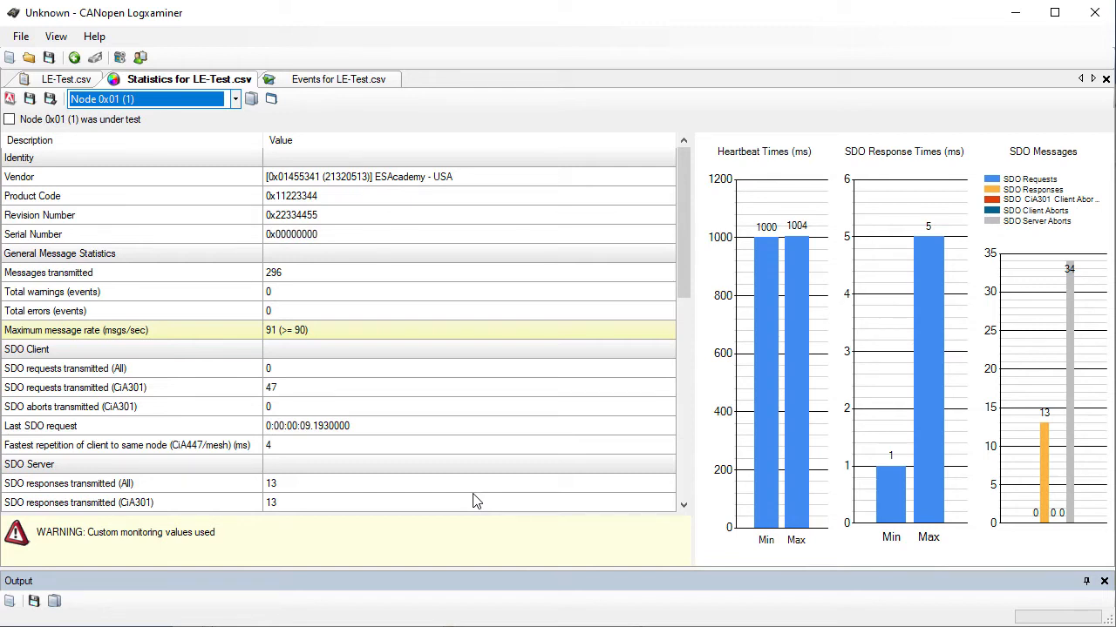
scroll(460, 385, down, 3)
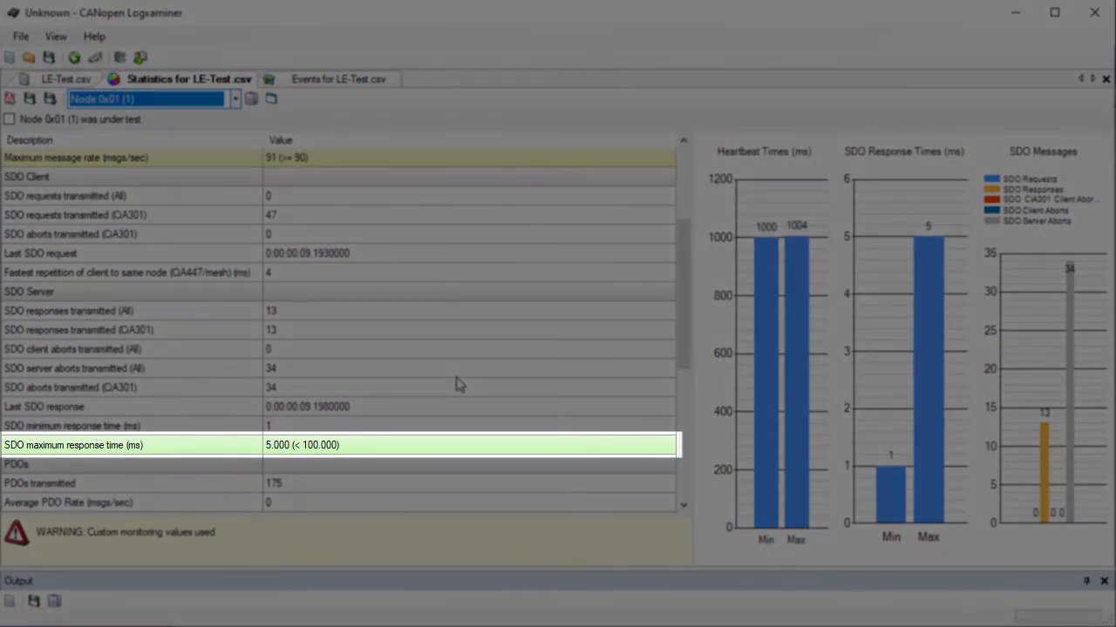
scroll(456, 378, down, 5)
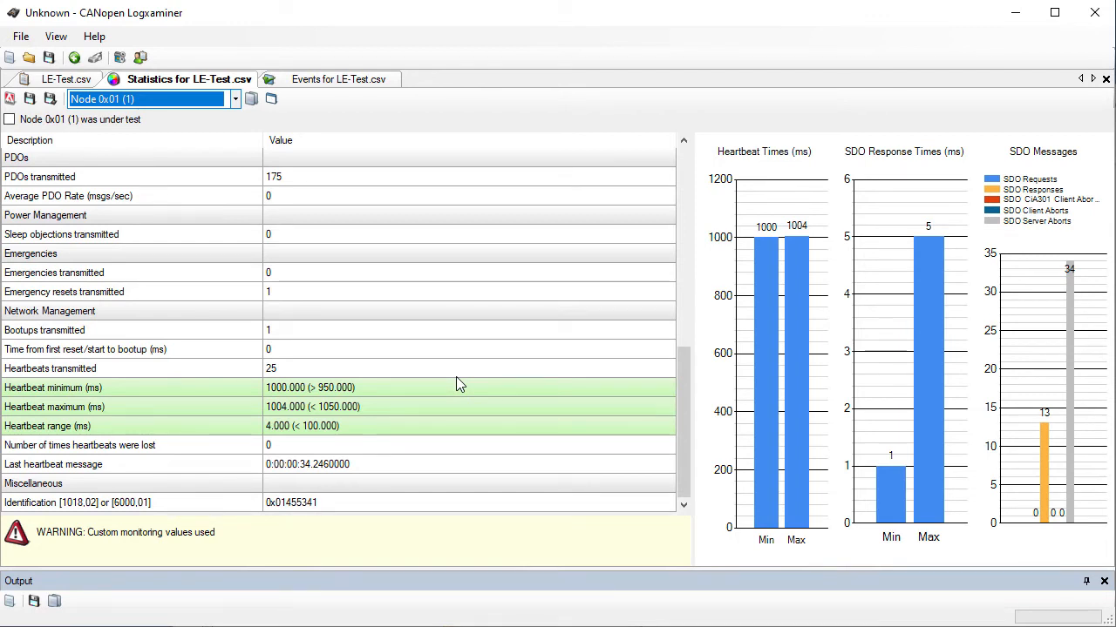
scroll(455, 380, up, 2)
scroll(456, 384, up, 6)
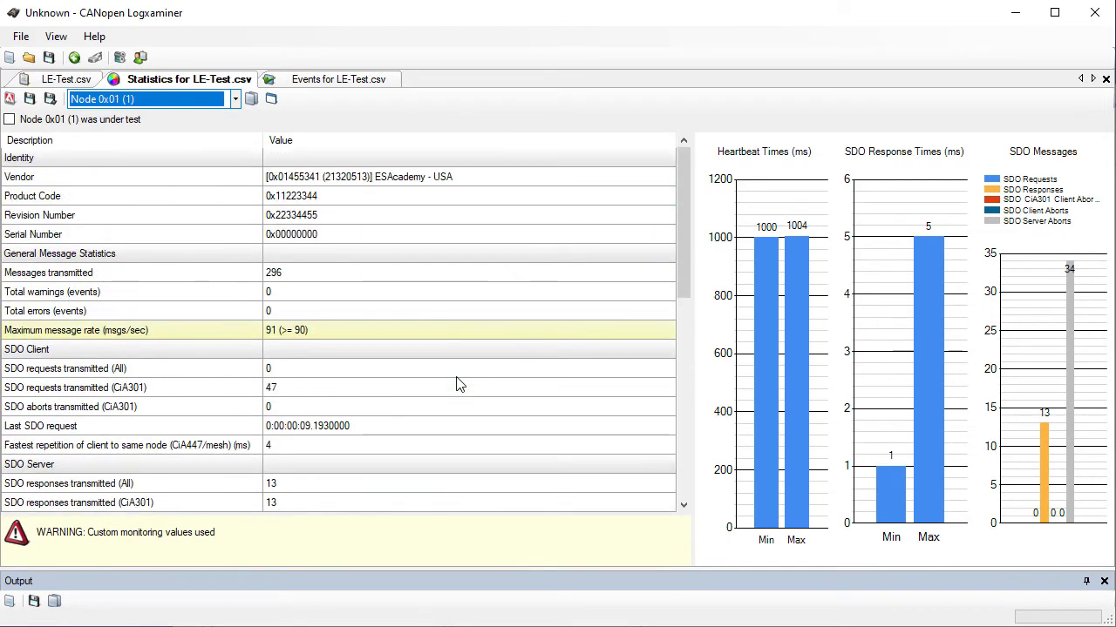
Step: Return the statistics to Global Data and widen the chart area by narrowing the description and value table
click(203, 99)
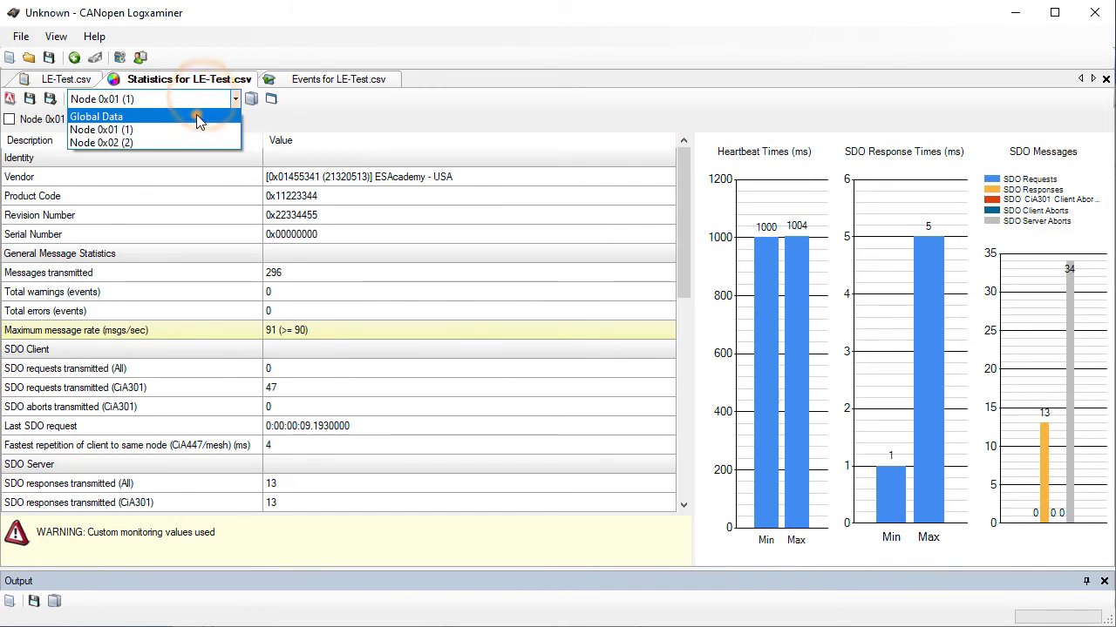
click(193, 116)
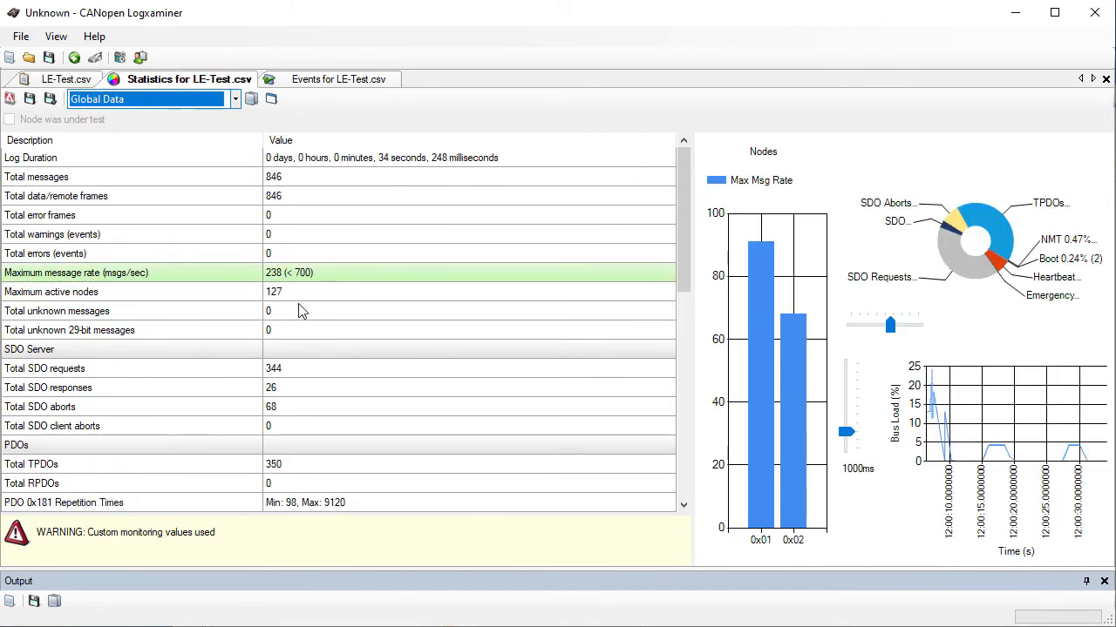
drag(692, 366, 127, 340)
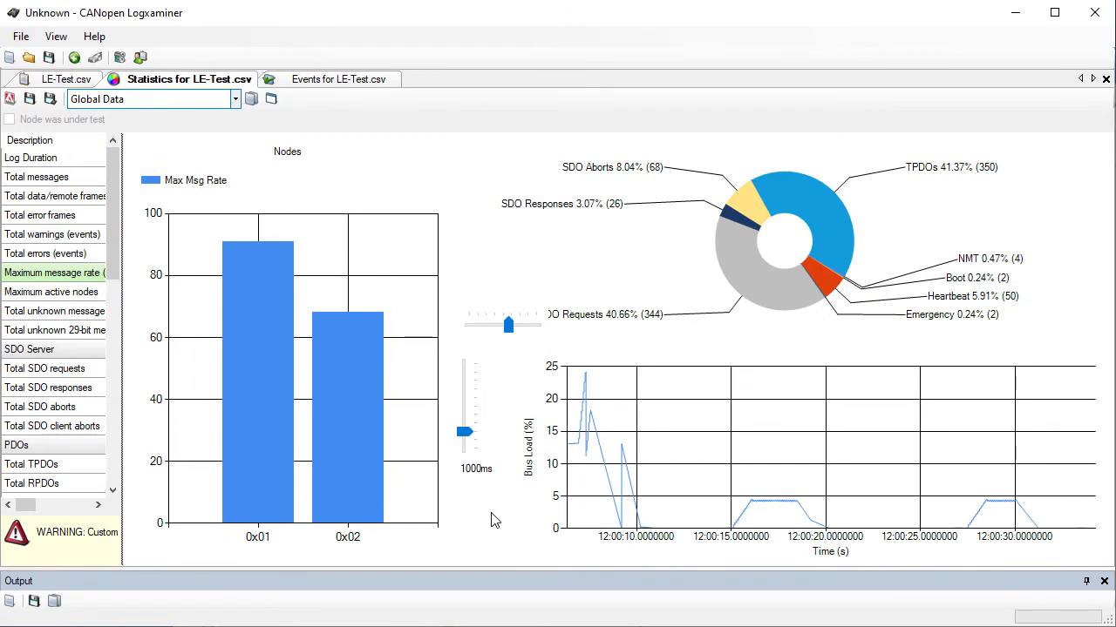
Step: Rotate the message-type doughnut chart slightly counterclockwise to spread out its labels
mouse_move(508, 326)
mouse_down()
mouse_move(493, 332)
mouse_move(514, 329)
mouse_up()
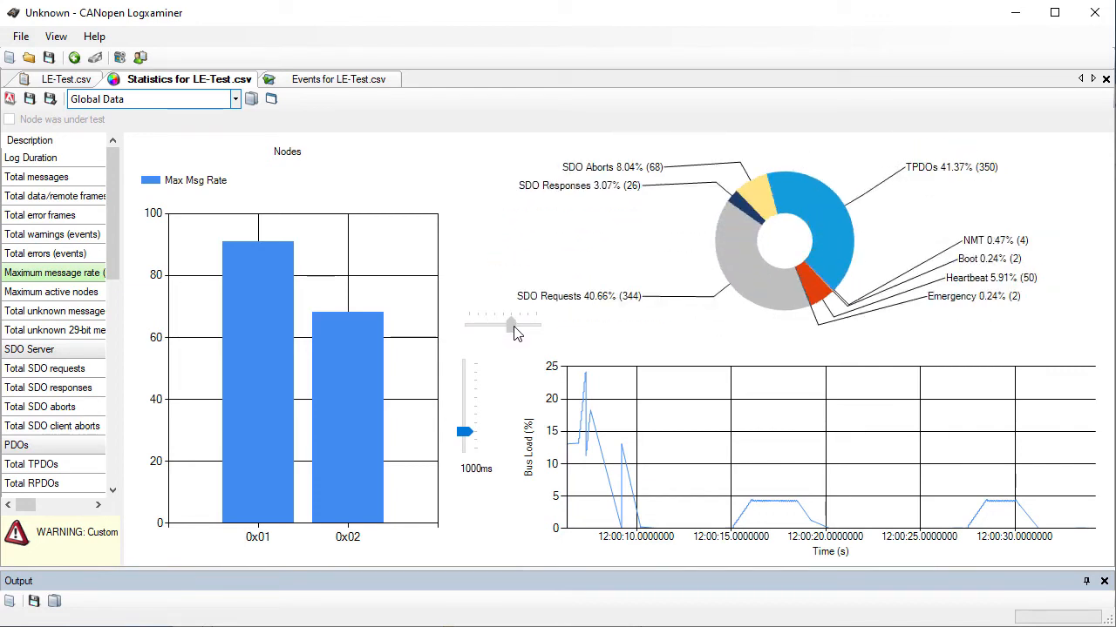
drag(514, 331, 516, 330)
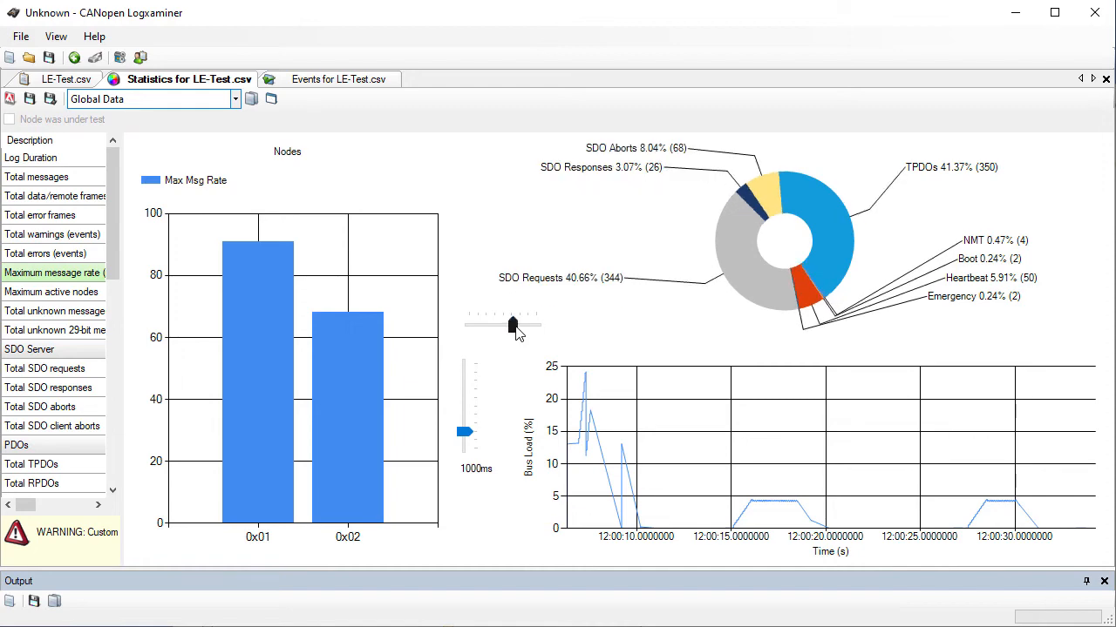